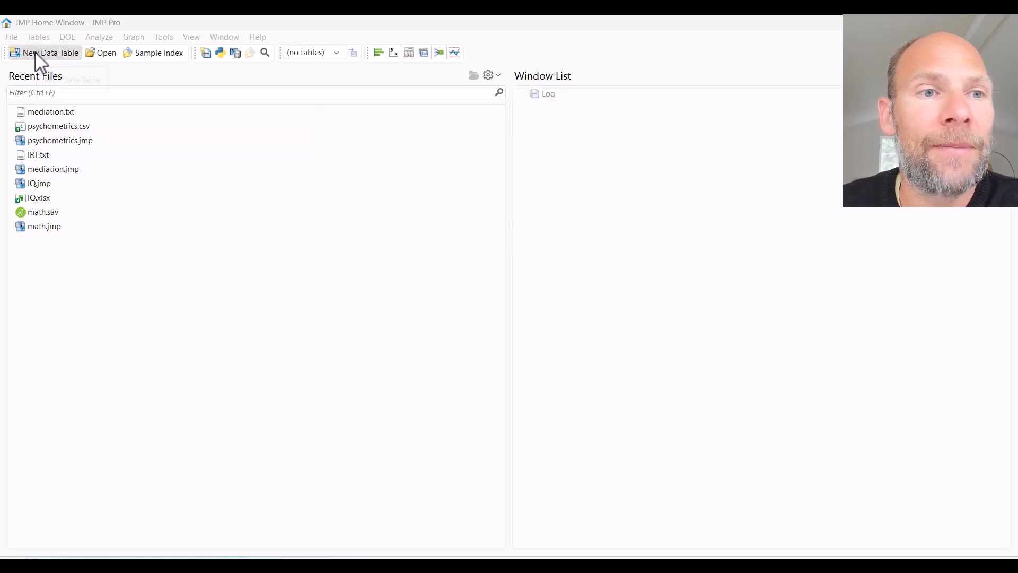
- Open the recent file mediation.txt as a data table and maximize its window
{"action": "left_click", "coordinate": [11, 37]}
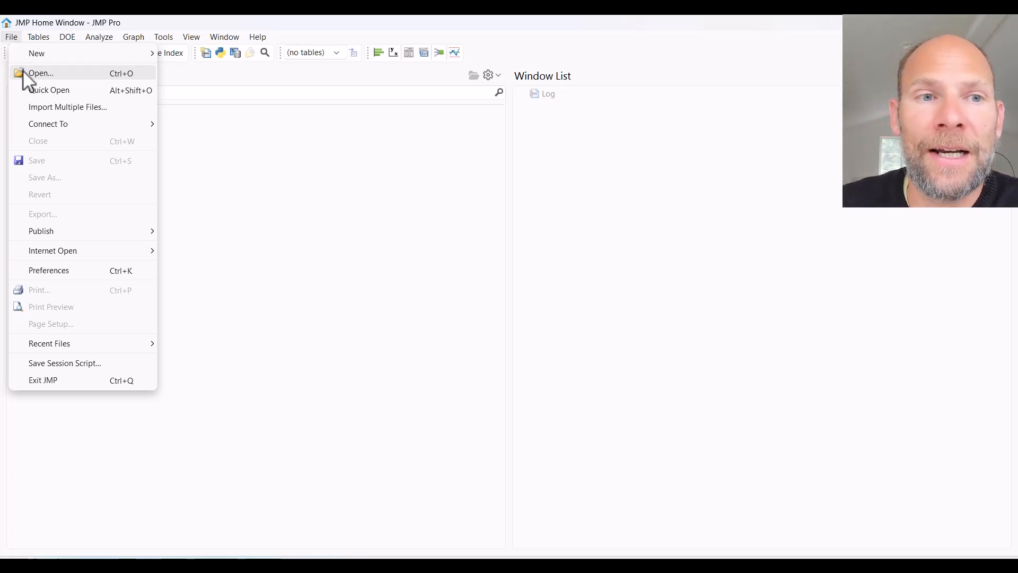
{"action": "left_click", "coordinate": [243, 186]}
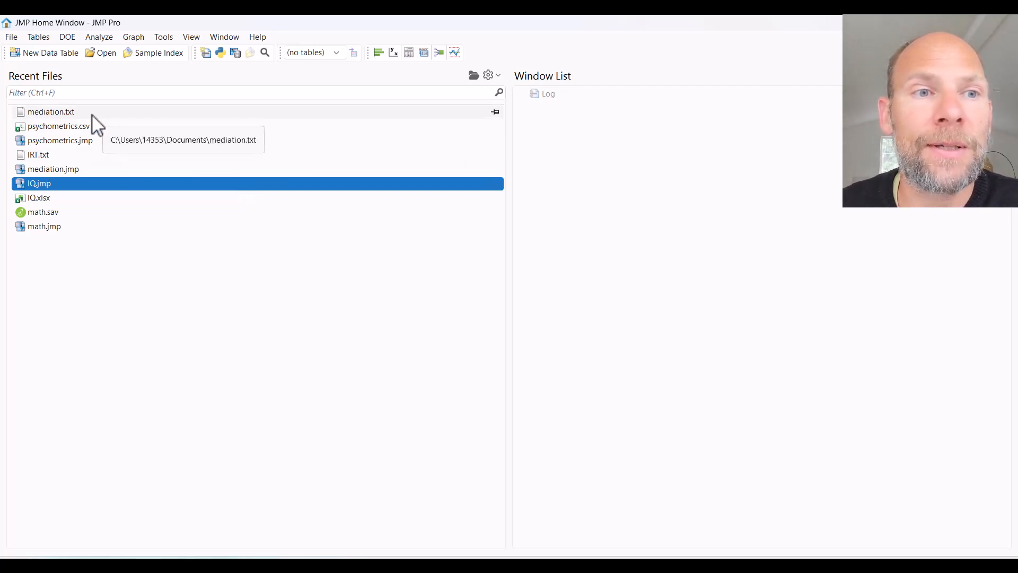
{"action": "double_click", "coordinate": [65, 111]}
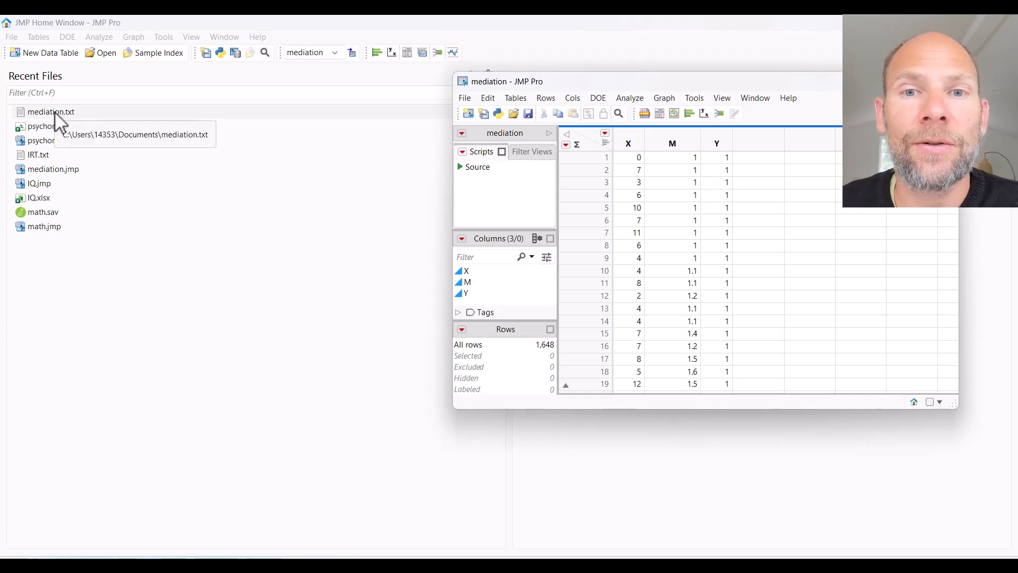
{"action": "left_click", "coordinate": [914, 81]}
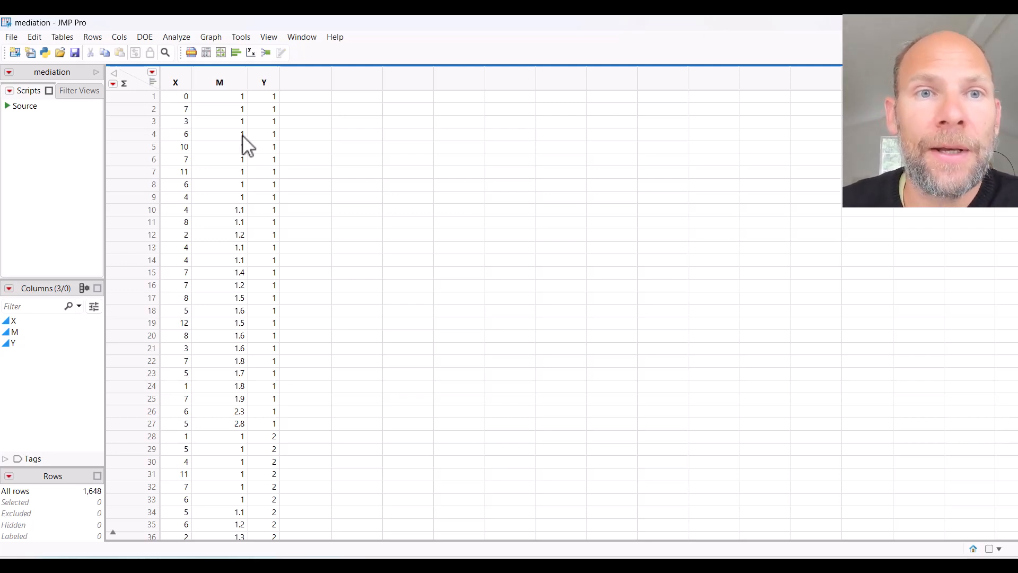
- Launch a Structural Equation Models analysis with X, M and Y as model variables and maximize its report window
{"action": "left_click", "coordinate": [183, 37]}
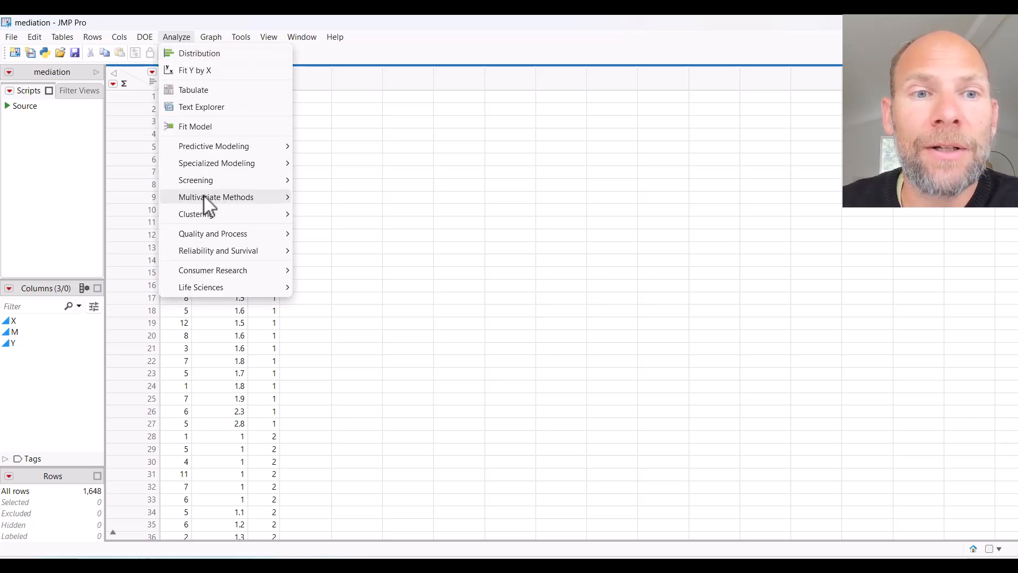
{"action": "mouse_move", "coordinate": [279, 206]}
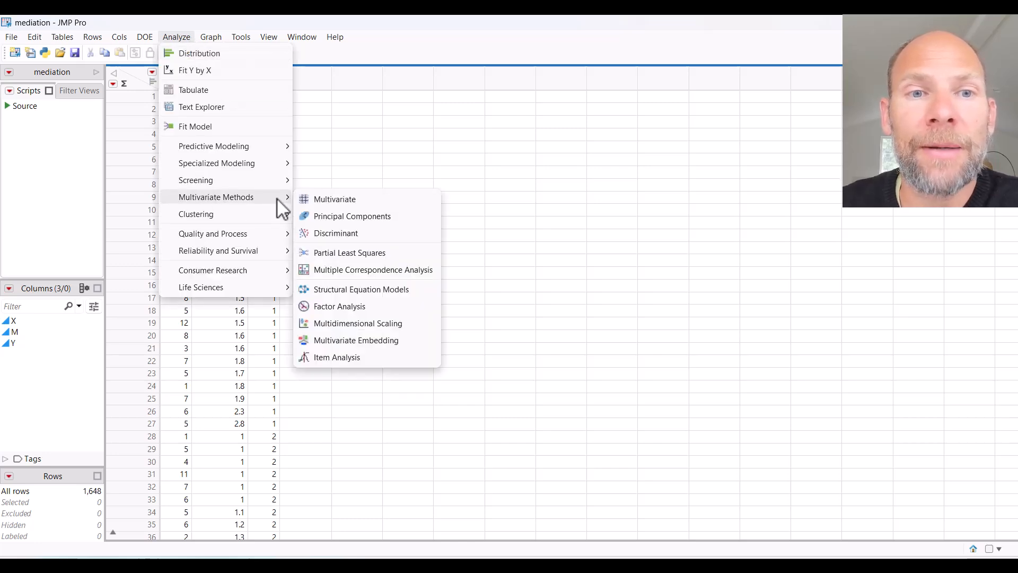
{"action": "left_click", "coordinate": [413, 290]}
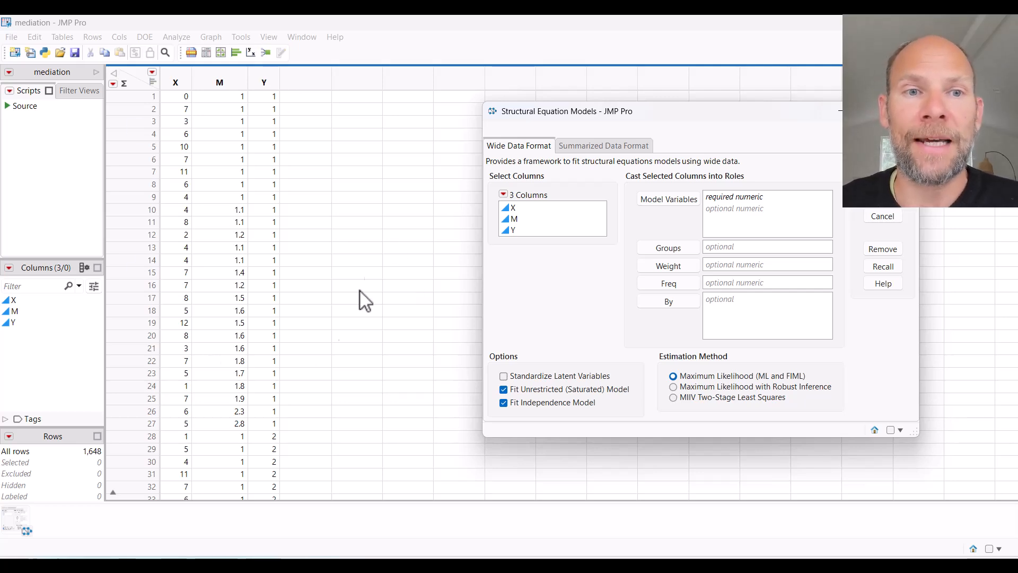
{"action": "left_click", "coordinate": [522, 208]}
{"action": "left_click", "coordinate": [530, 231], "text": "shift"}
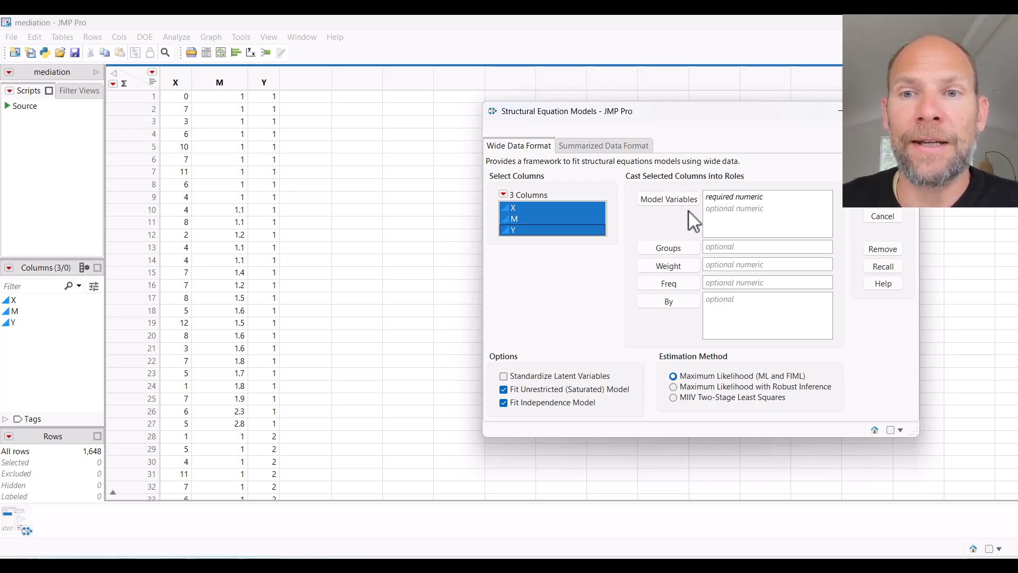
{"action": "left_click", "coordinate": [669, 200]}
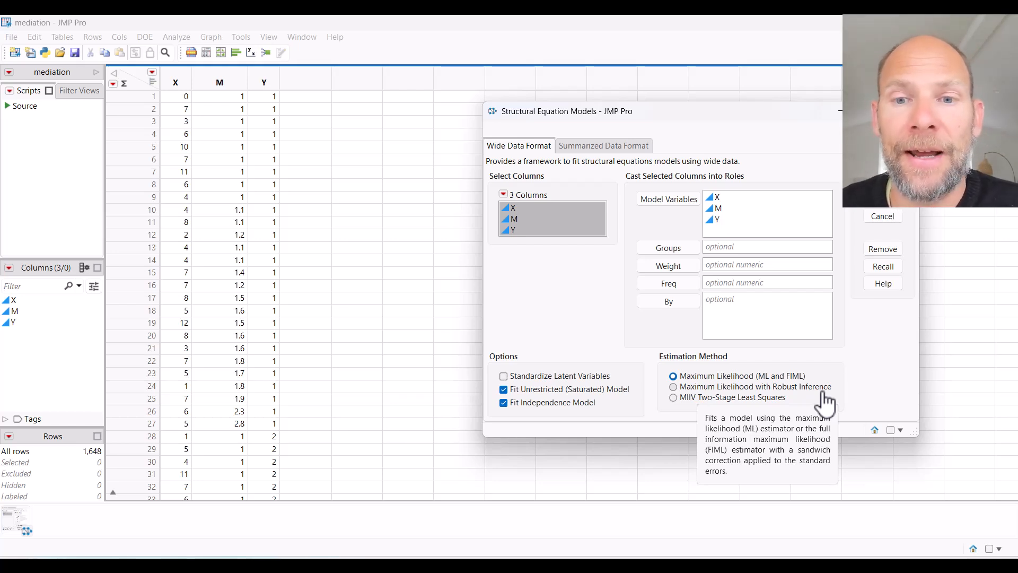
{"action": "left_click", "coordinate": [895, 205]}
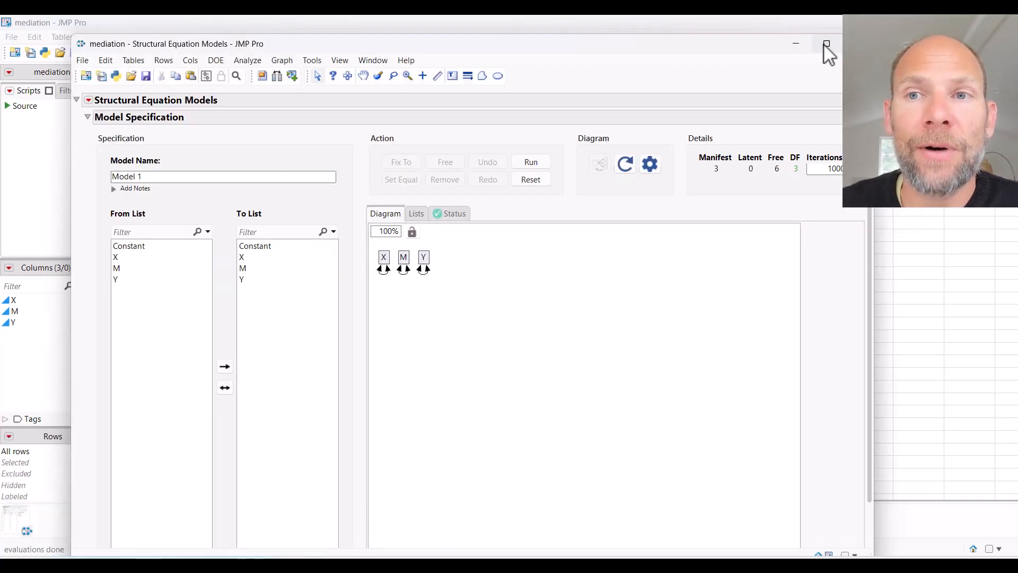
{"action": "left_click", "coordinate": [825, 43]}
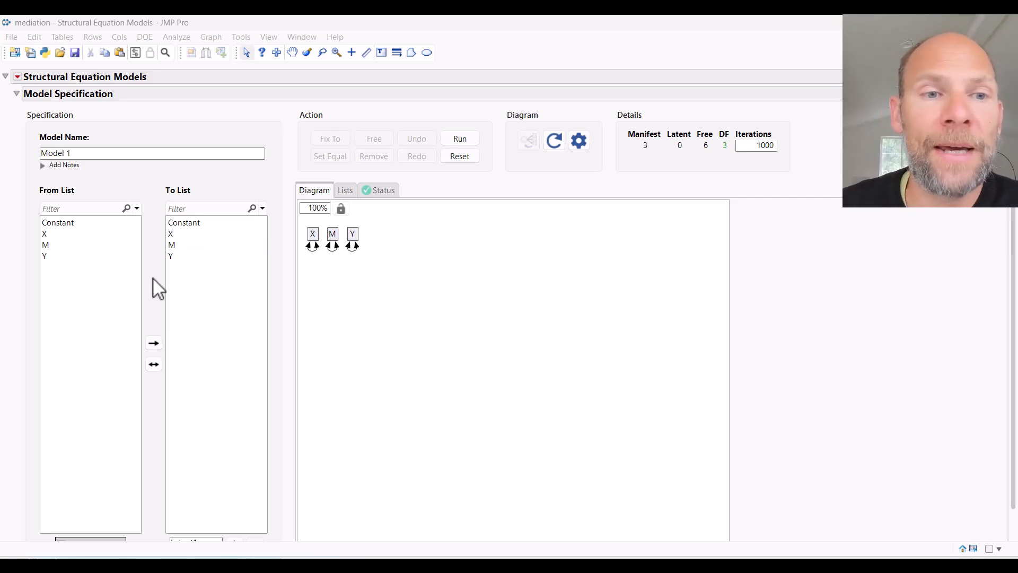
- Specify a Mediation Analysis model using the model shortcuts, with X as causal, M as mediator and Y as outcome variable
{"action": "scroll", "coordinate": [153, 279], "scroll_direction": "down", "scroll_amount": 1}
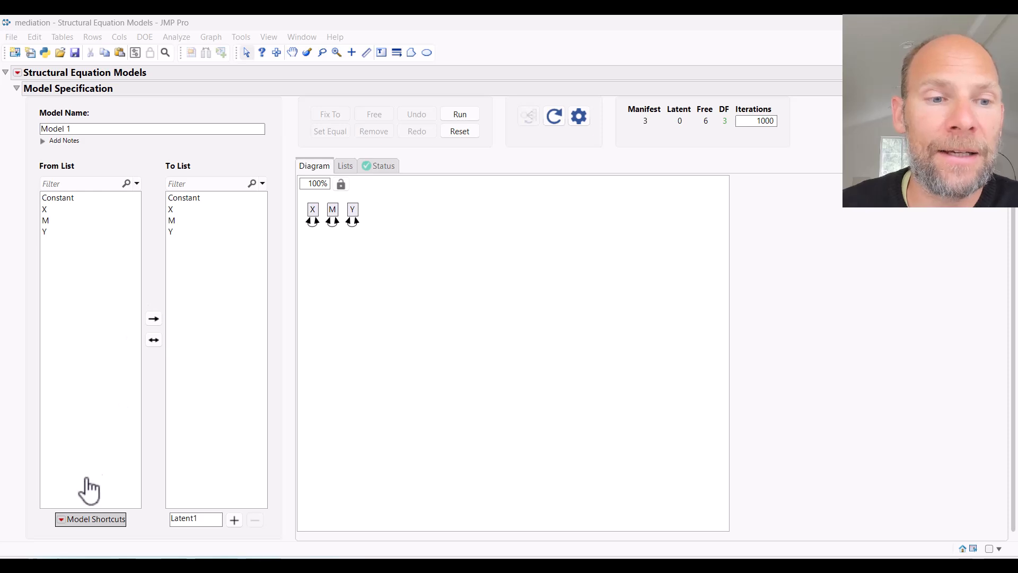
{"action": "left_click", "coordinate": [61, 519]}
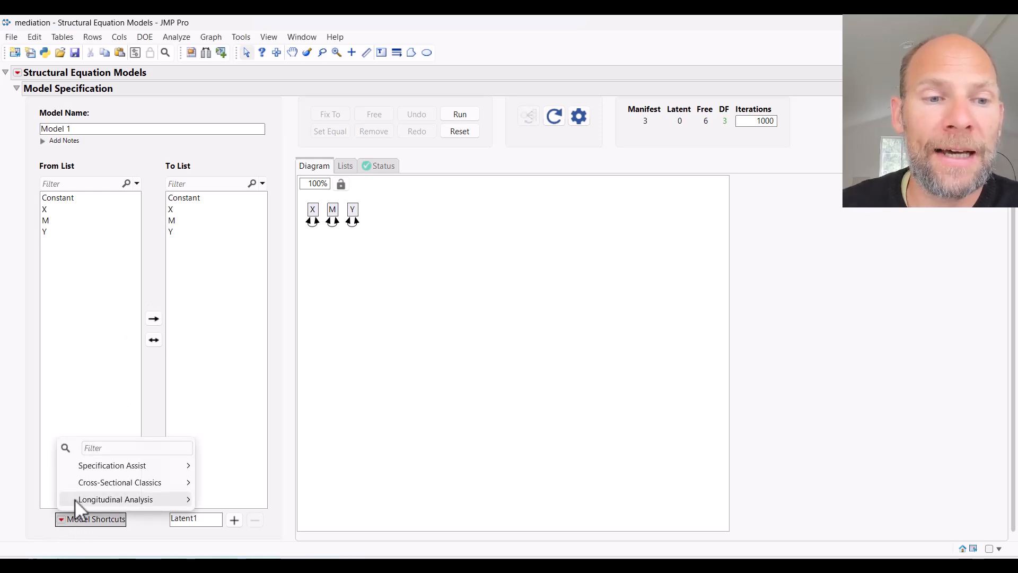
{"action": "mouse_move", "coordinate": [85, 483]}
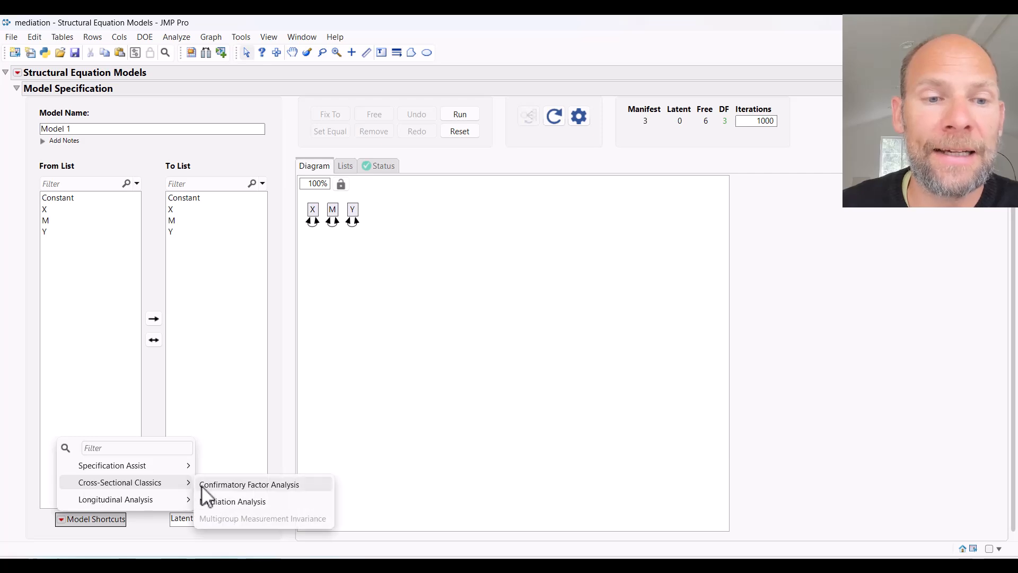
{"action": "left_click", "coordinate": [306, 502]}
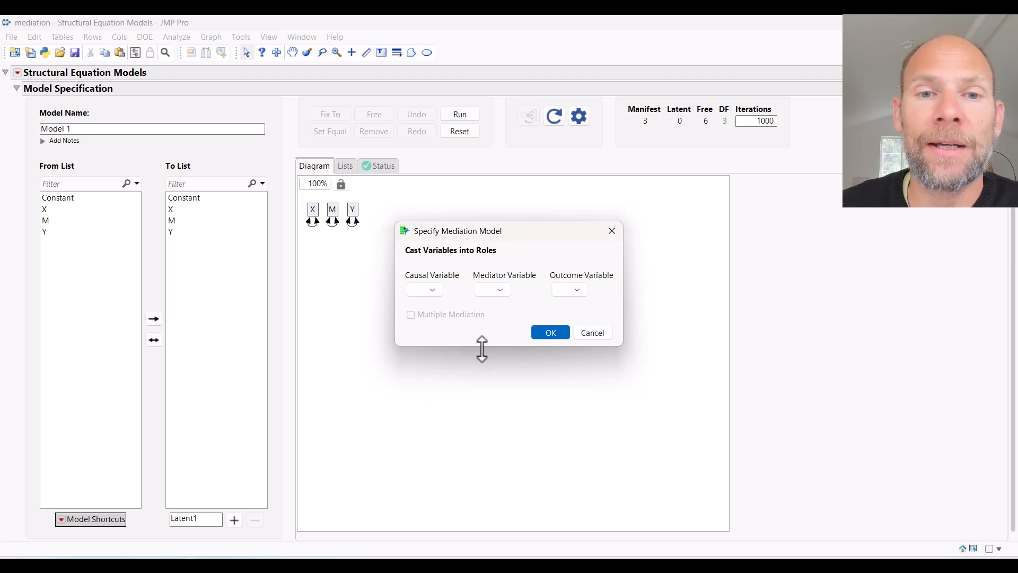
{"action": "left_click", "coordinate": [435, 291]}
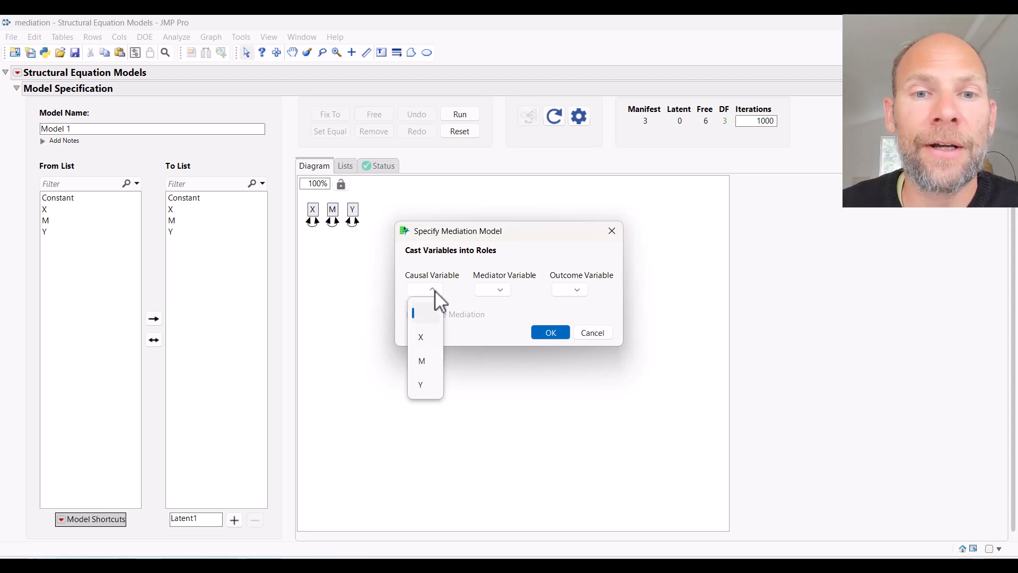
{"action": "left_click", "coordinate": [430, 339]}
{"action": "left_click", "coordinate": [501, 289]}
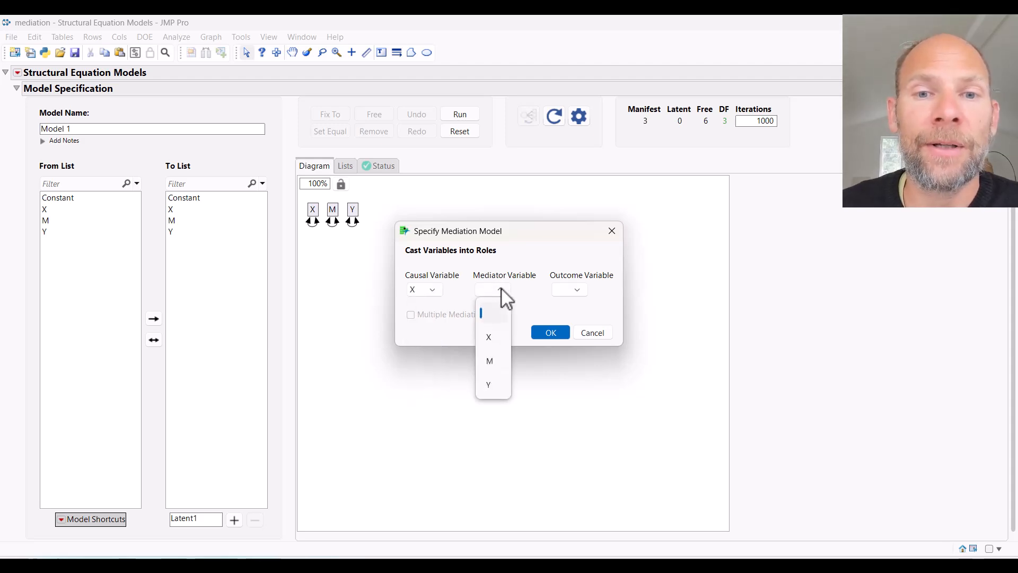
{"action": "left_click", "coordinate": [492, 362]}
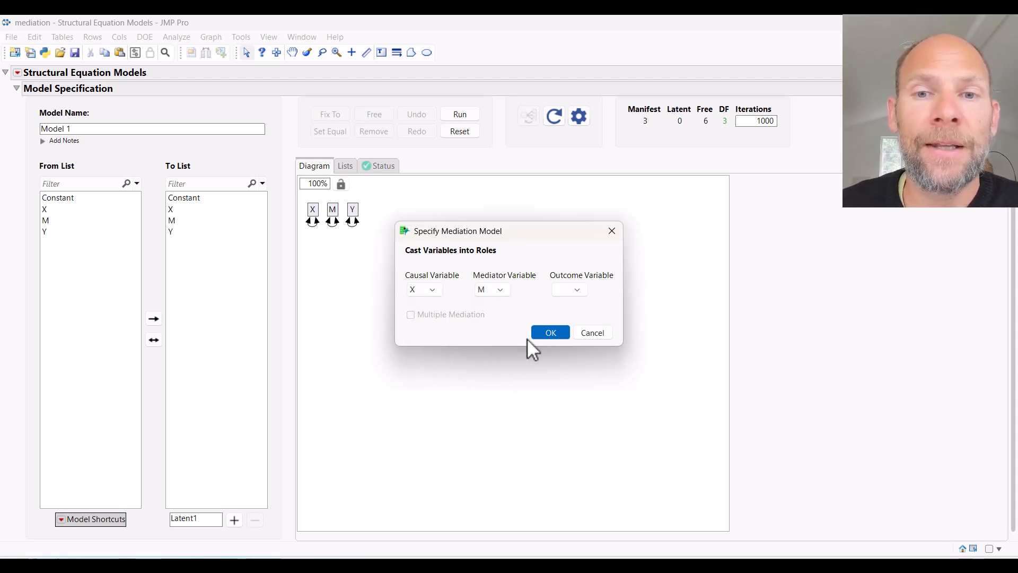
{"action": "left_click", "coordinate": [581, 289]}
{"action": "left_click", "coordinate": [568, 383]}
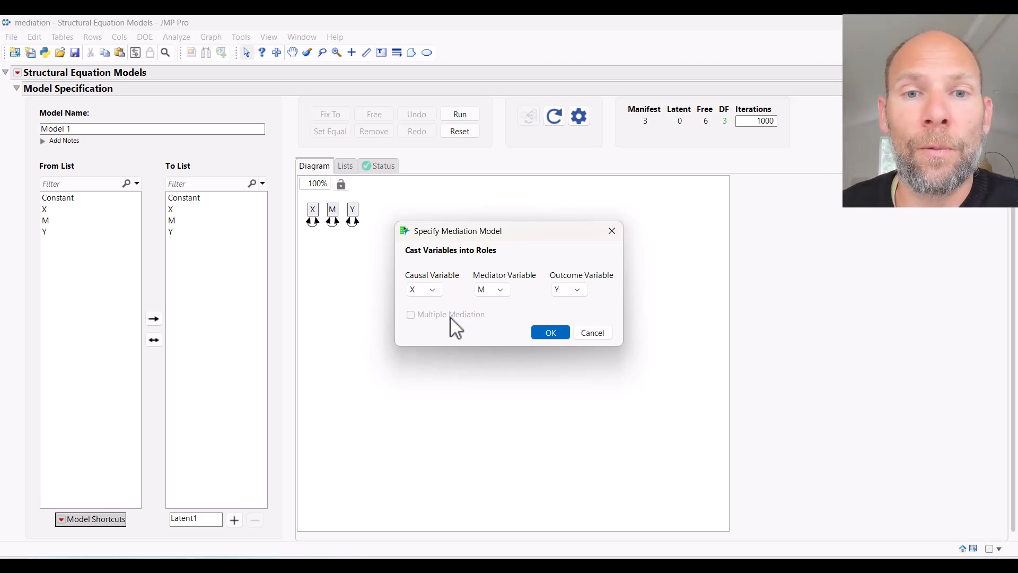
{"action": "left_click", "coordinate": [550, 333]}
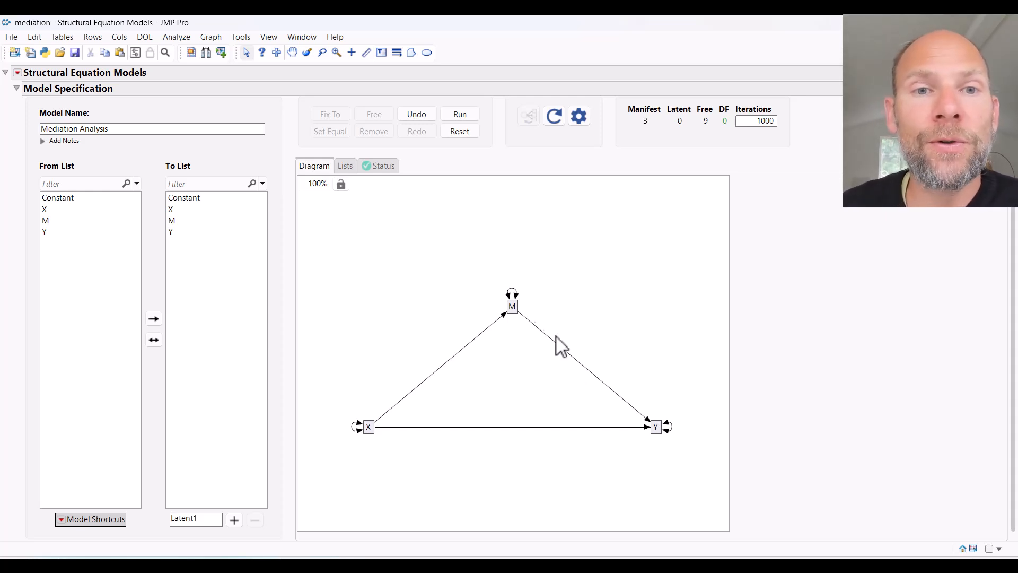
- Check the mediation model's identification status and run the model
{"action": "left_click", "coordinate": [383, 166]}
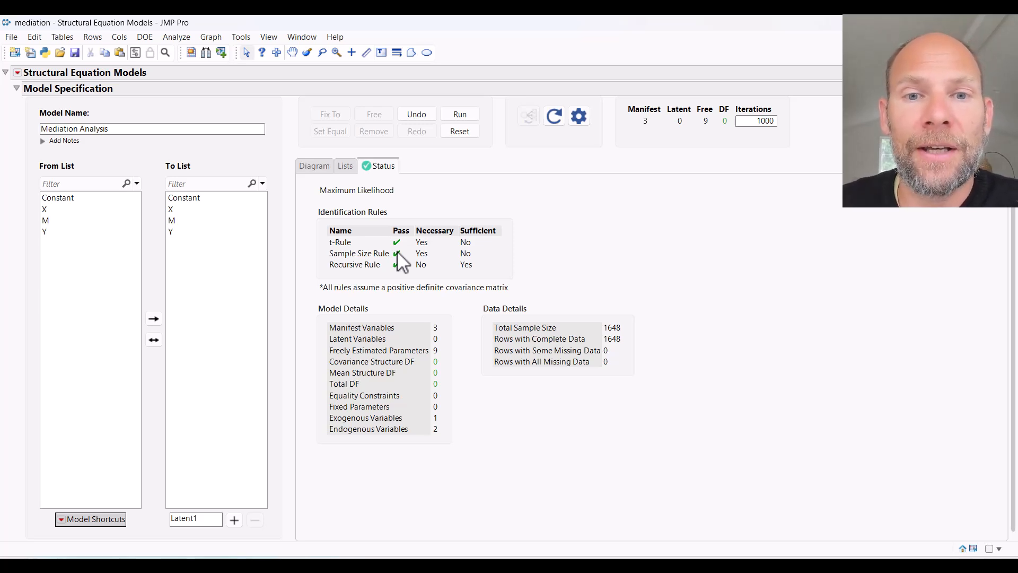
{"action": "left_click", "coordinate": [317, 165]}
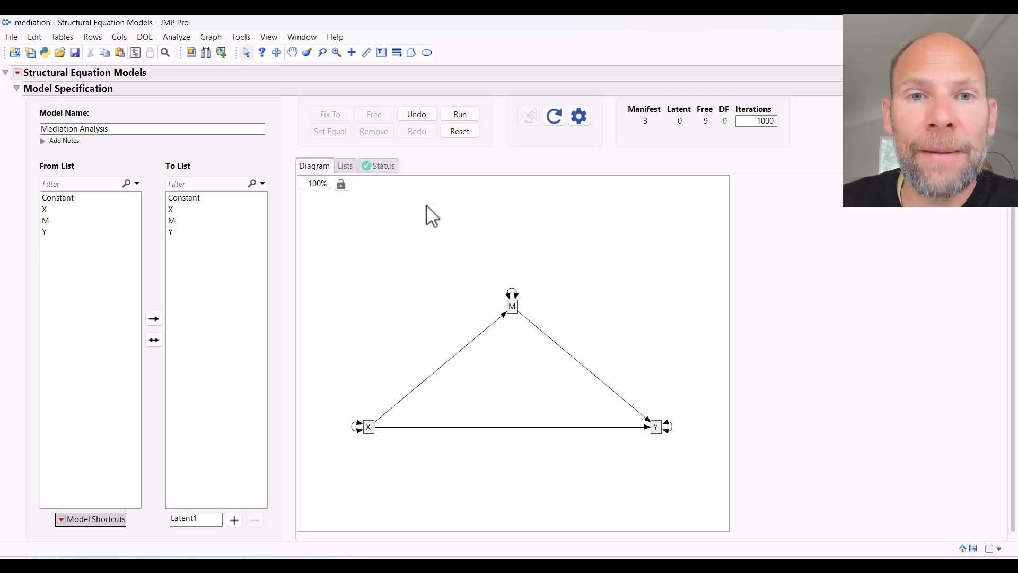
{"action": "left_click", "coordinate": [461, 122]}
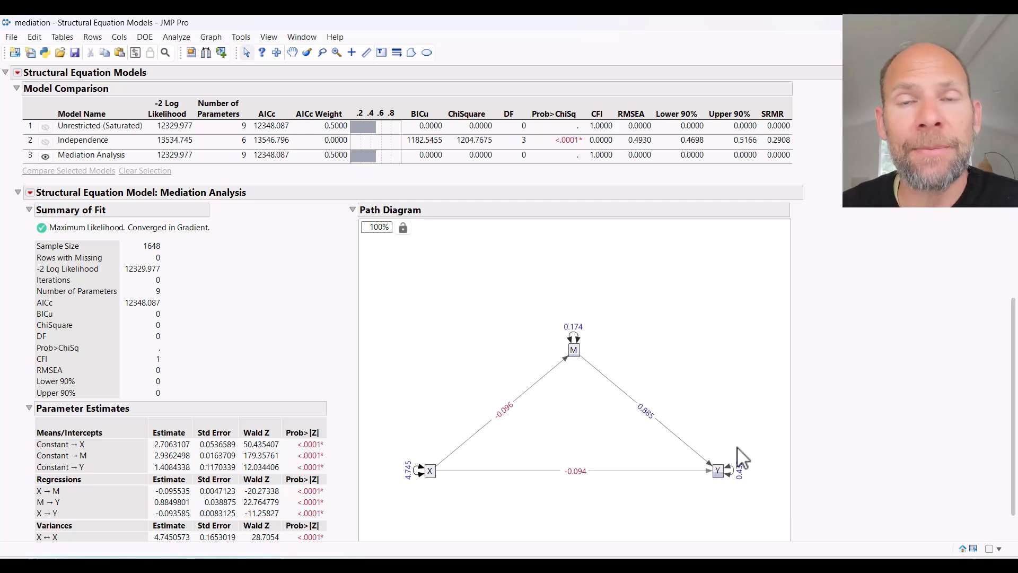
- Show standardized estimates on the fitted mediation model's path diagram
{"action": "right_click", "coordinate": [494, 304]}
{"action": "mouse_move", "coordinate": [526, 355]}
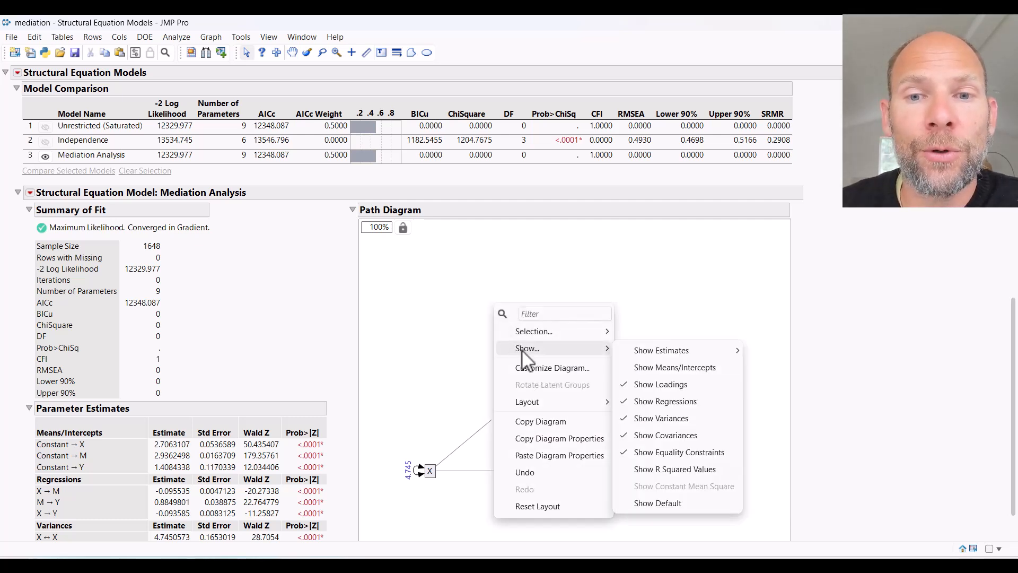
{"action": "mouse_move", "coordinate": [684, 358]}
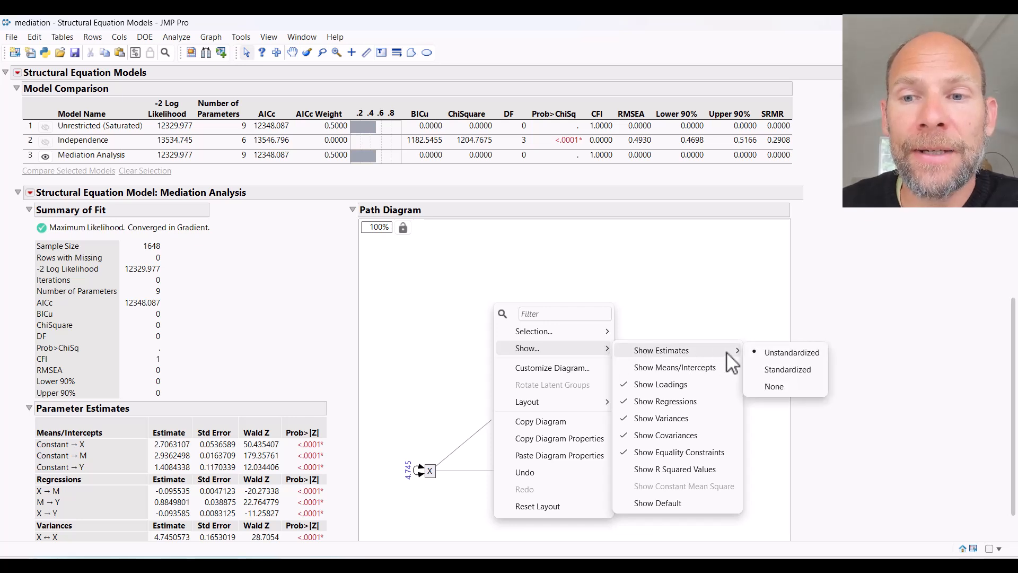
{"action": "left_click", "coordinate": [804, 371]}
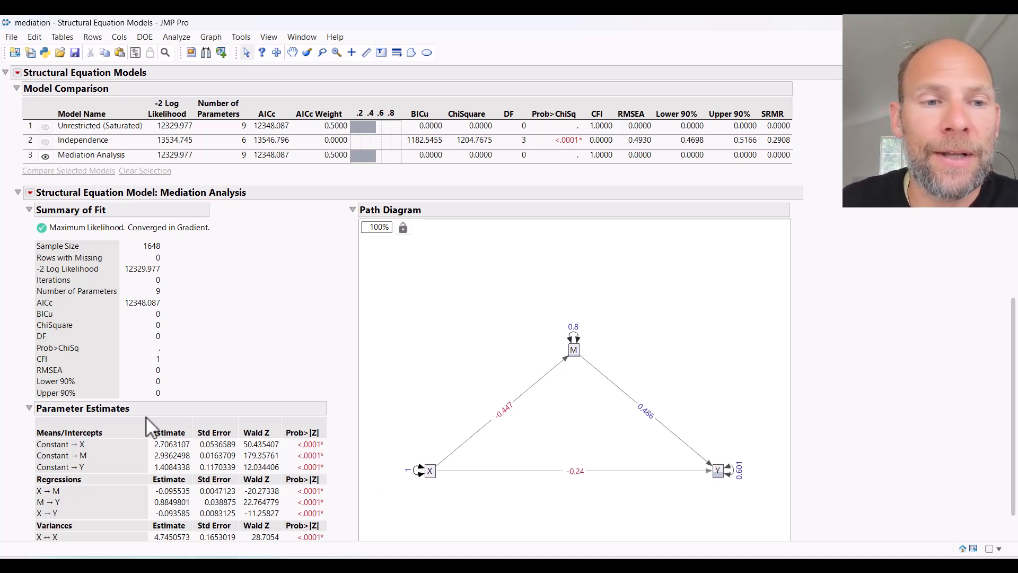
- Add Standardized Parameter Estimates and Confidence Intervals to the Mediation Analysis report
{"action": "scroll", "coordinate": [99, 470], "scroll_direction": "down", "scroll_amount": 1}
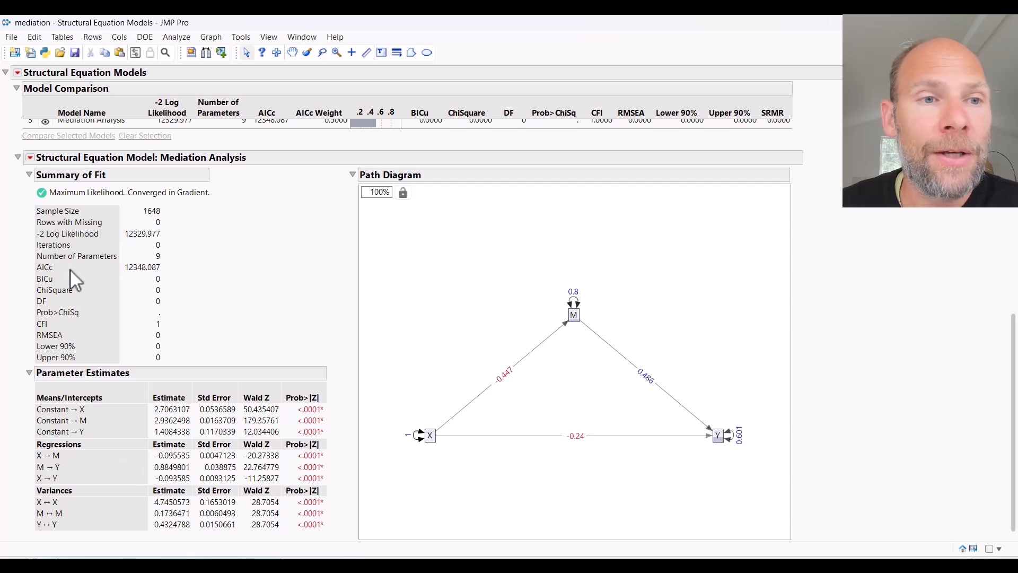
{"action": "left_click", "coordinate": [30, 158]}
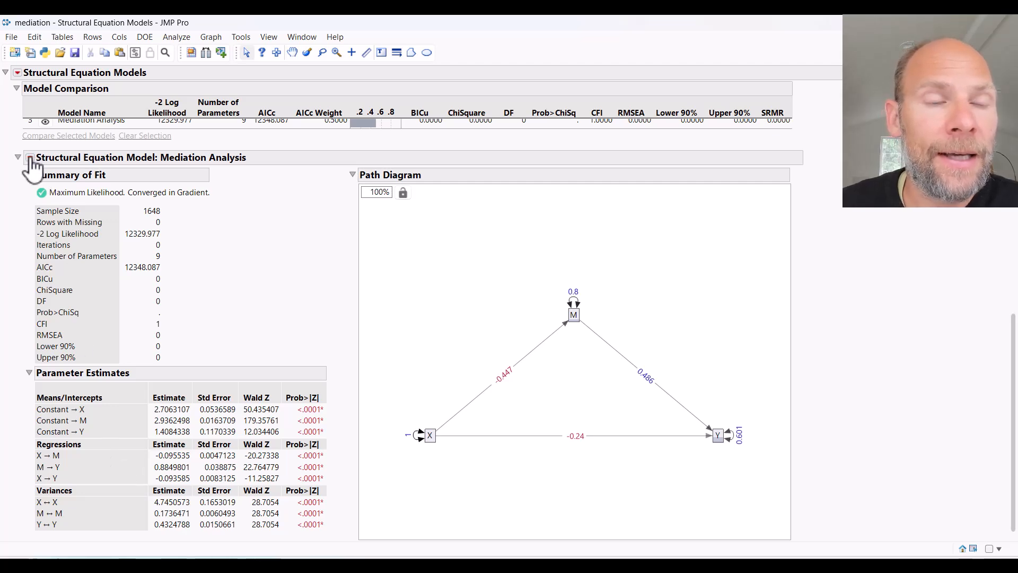
{"action": "left_click", "coordinate": [30, 159]}
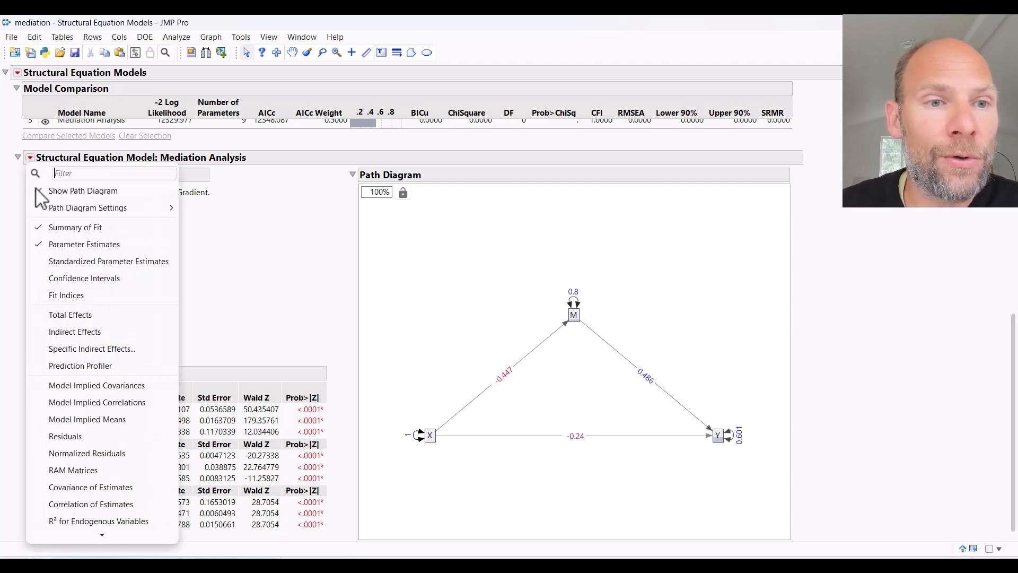
{"action": "left_click", "coordinate": [75, 262]}
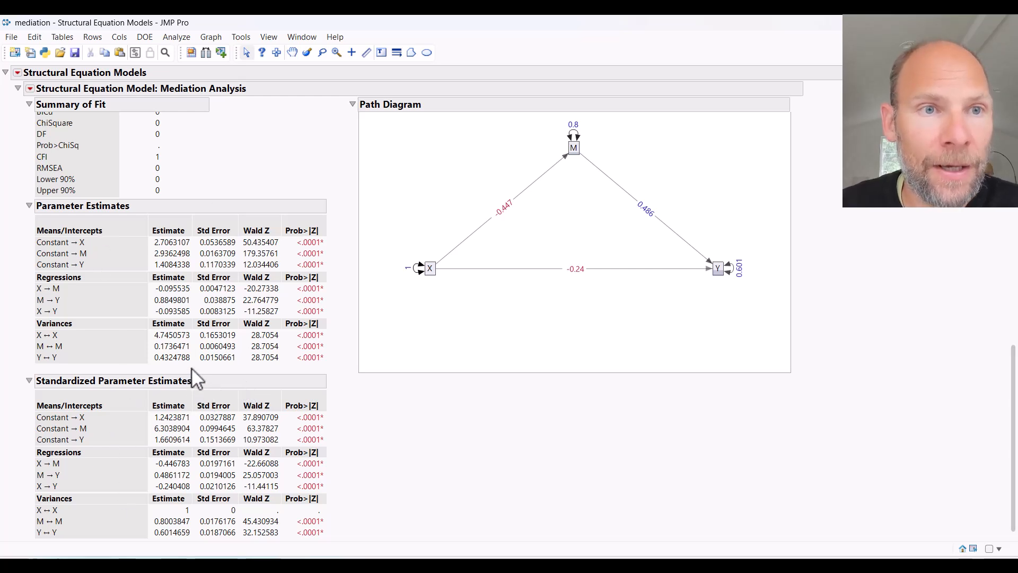
{"action": "left_click", "coordinate": [30, 89]}
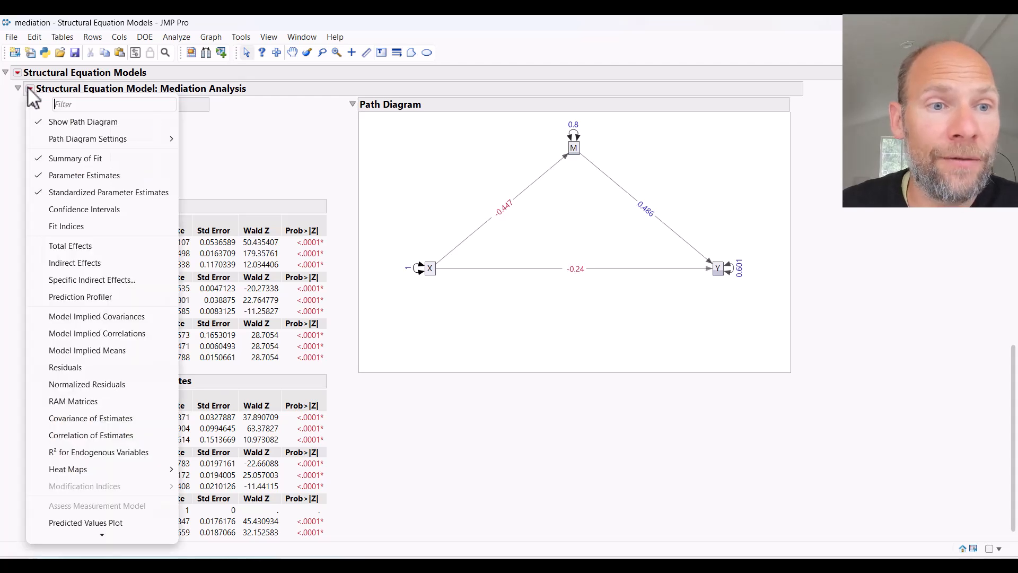
{"action": "left_click", "coordinate": [97, 210]}
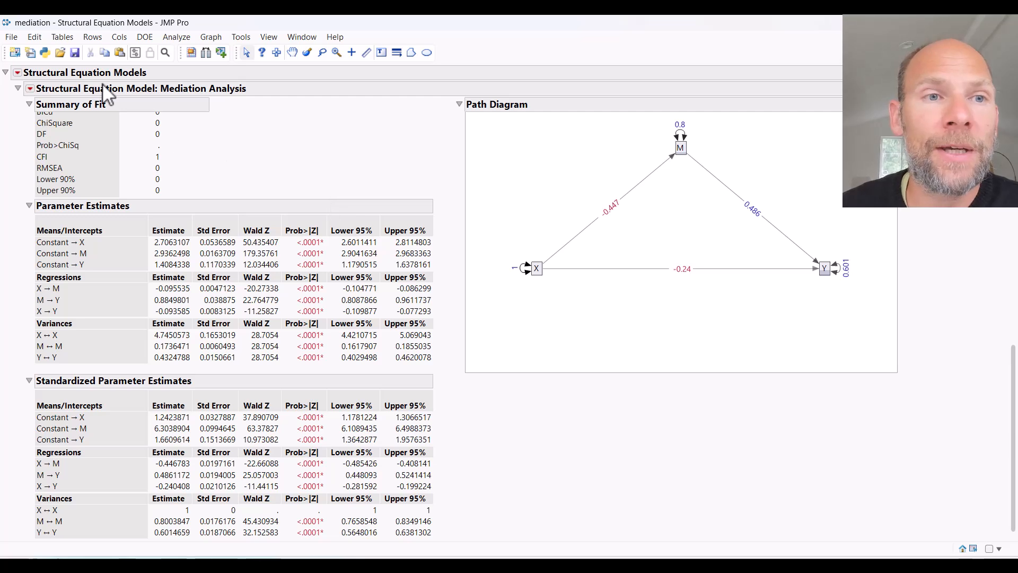
- Add the Indirect Effects table to the Mediation Analysis report
{"action": "left_click", "coordinate": [30, 89]}
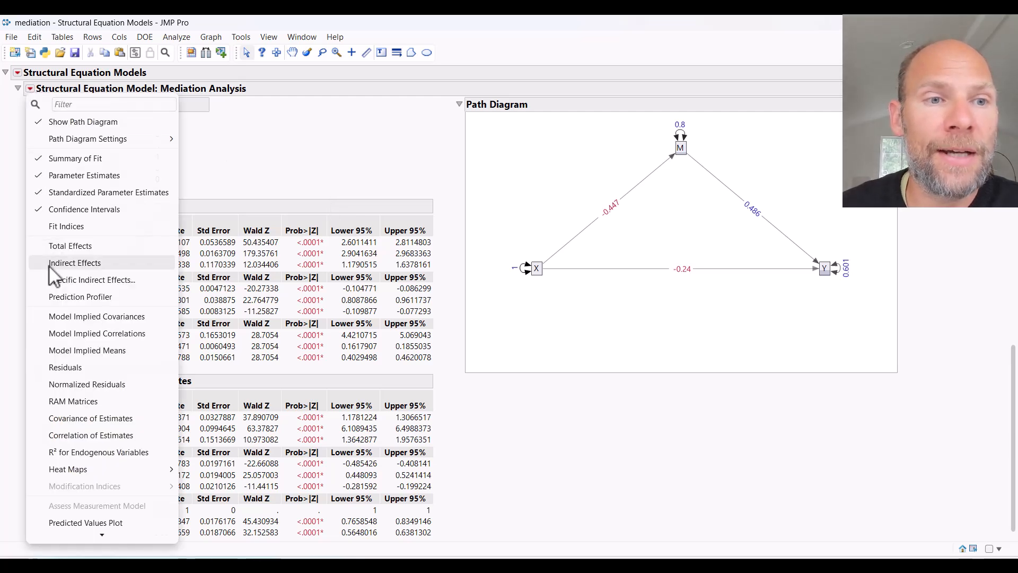
{"action": "left_click", "coordinate": [74, 263]}
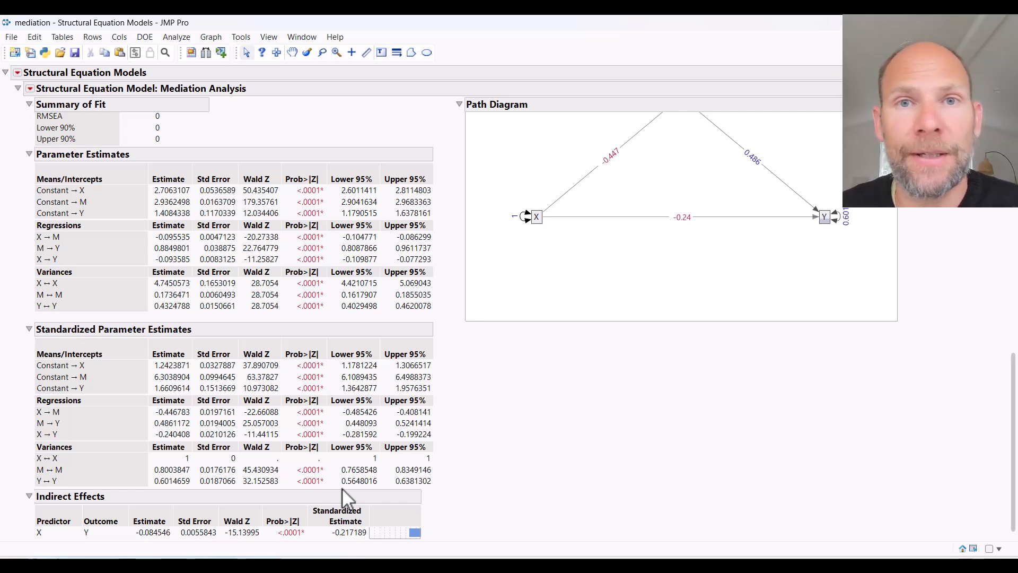
{"action": "scroll", "coordinate": [717, 370], "scroll_direction": "up", "scroll_amount": 3}
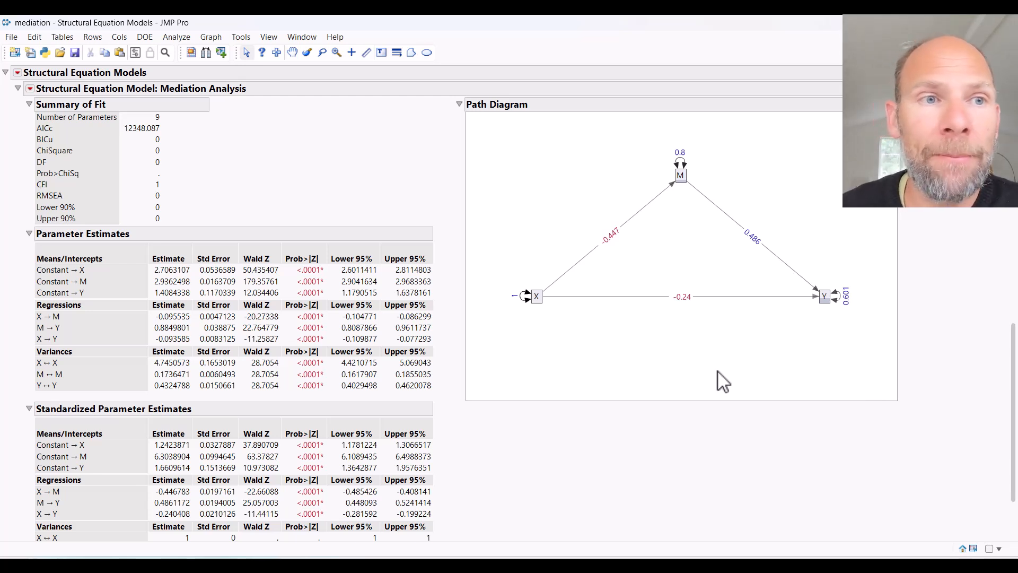
- Run Bootstrap Inference on the Indirect Effects only, with alpha 0.05, 1000 bootstrap samples and bias-corrected confidence intervals
{"action": "left_click", "coordinate": [18, 73]}
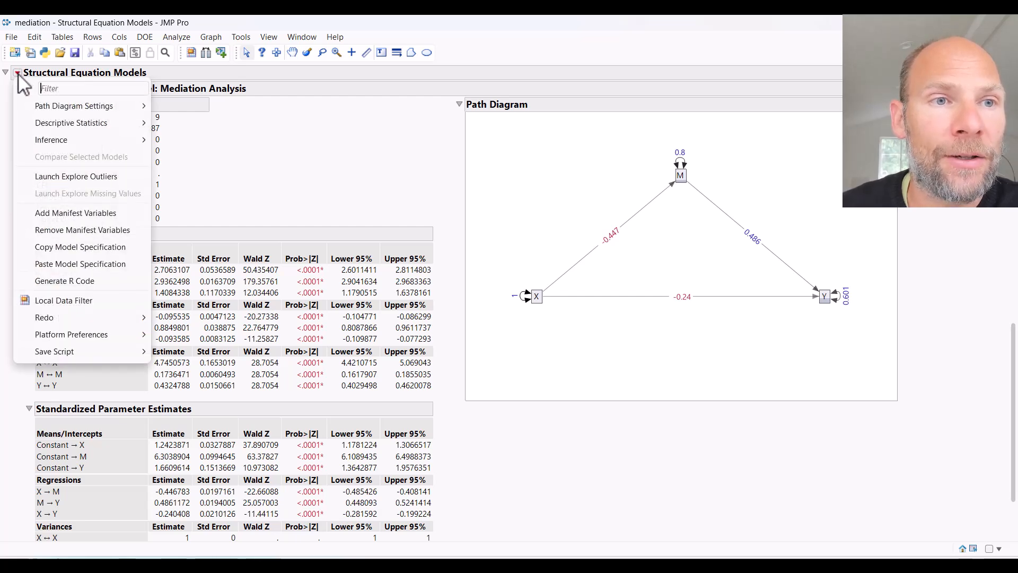
{"action": "mouse_move", "coordinate": [40, 144]}
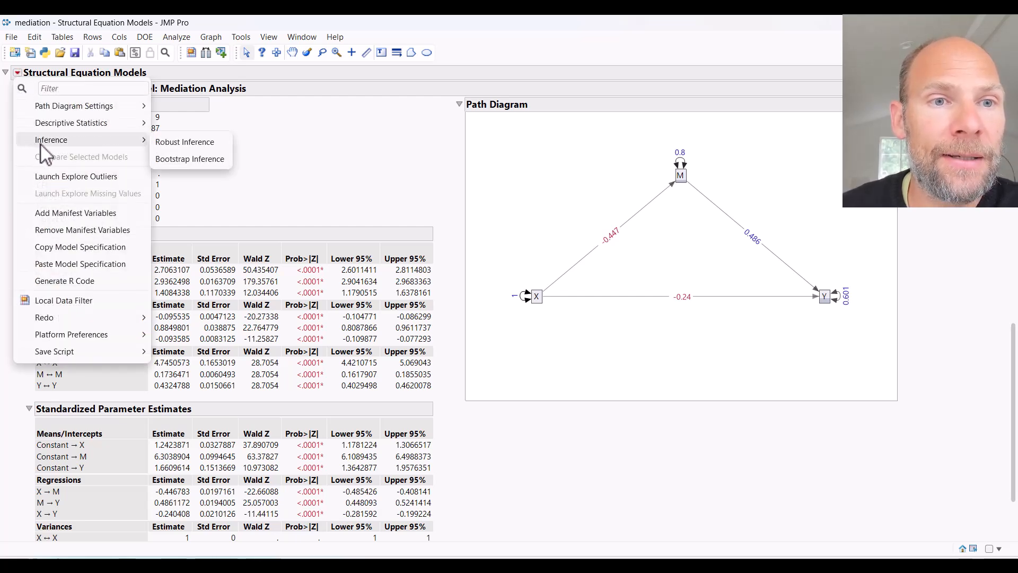
{"action": "left_click", "coordinate": [227, 160]}
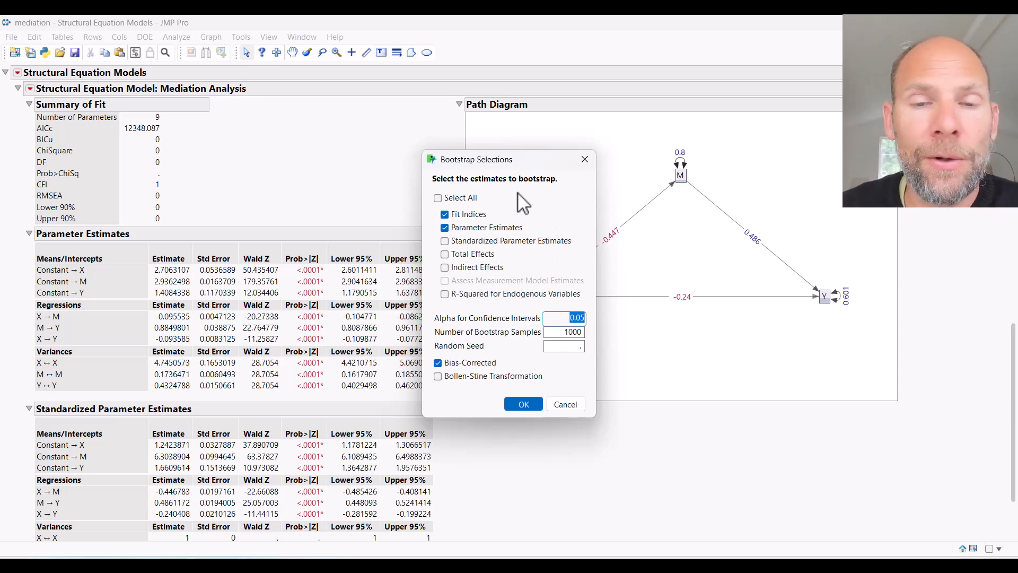
{"action": "left_click", "coordinate": [469, 215]}
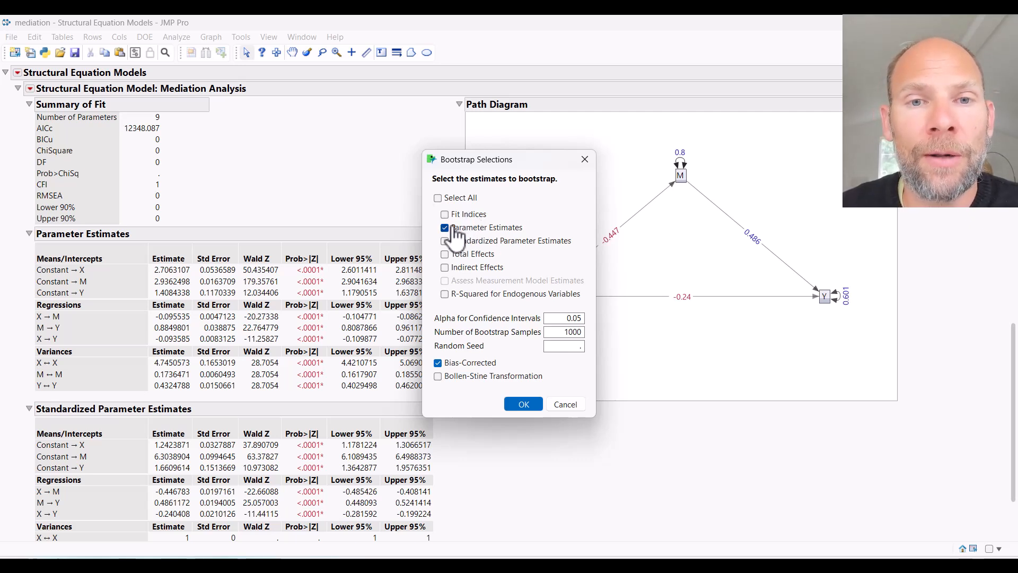
{"action": "left_click", "coordinate": [445, 228]}
{"action": "left_click", "coordinate": [444, 267]}
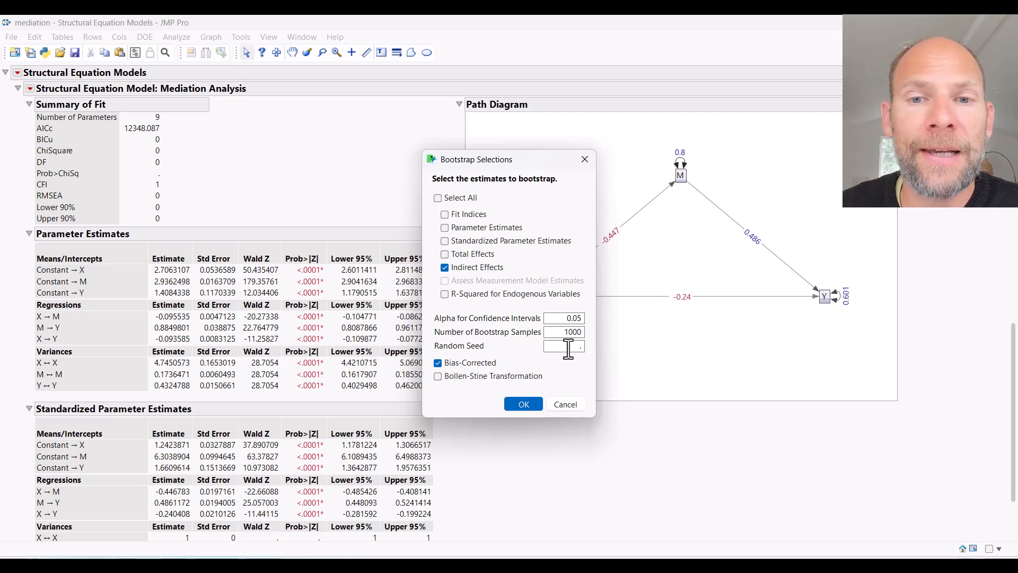
{"action": "left_click", "coordinate": [437, 362]}
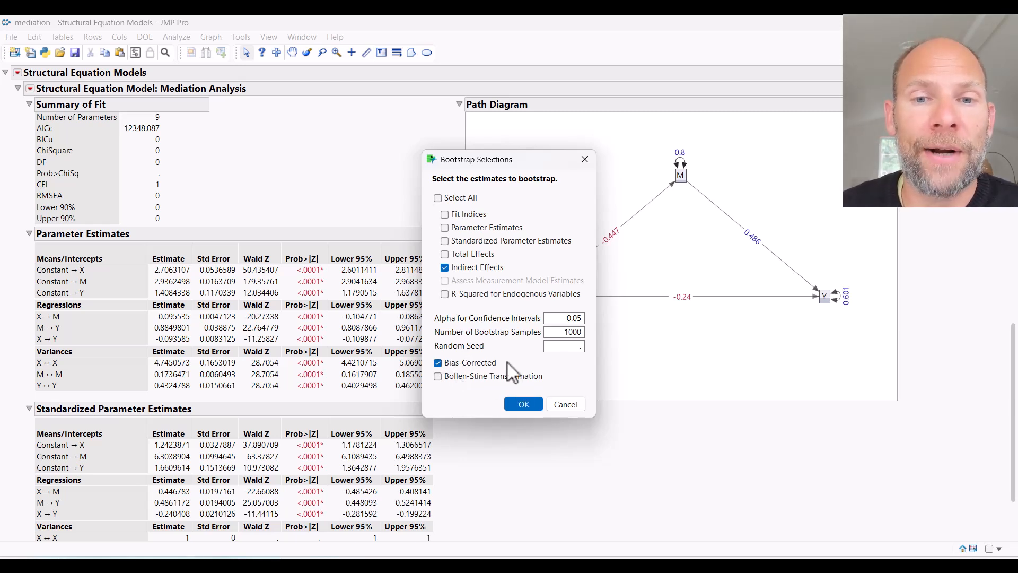
{"action": "left_click", "coordinate": [523, 404]}
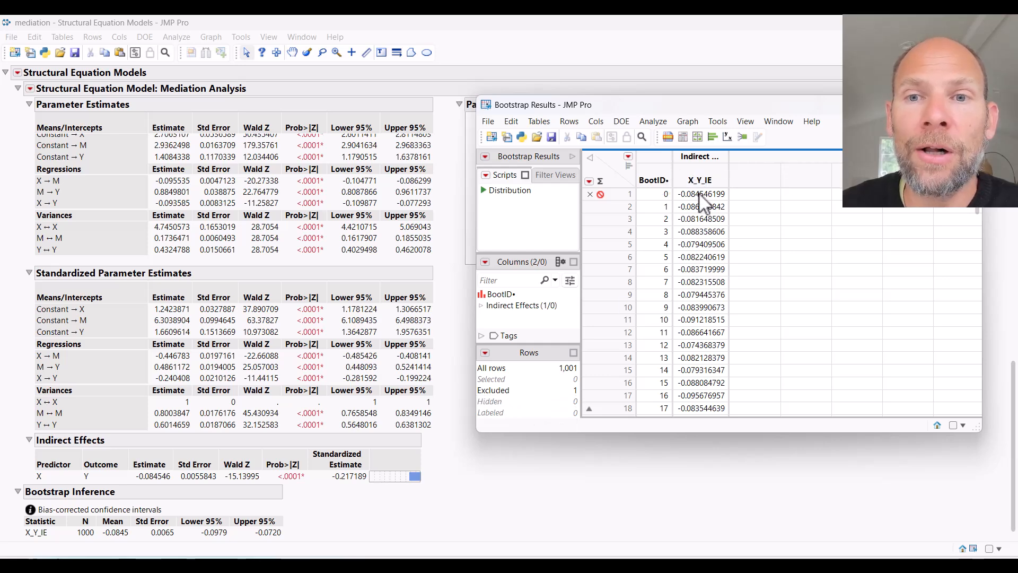
- Examine the bootstrapped X_Y_IE estimates in the enlarged Bootstrap Results table and close it without saving
{"action": "left_click", "coordinate": [939, 105]}
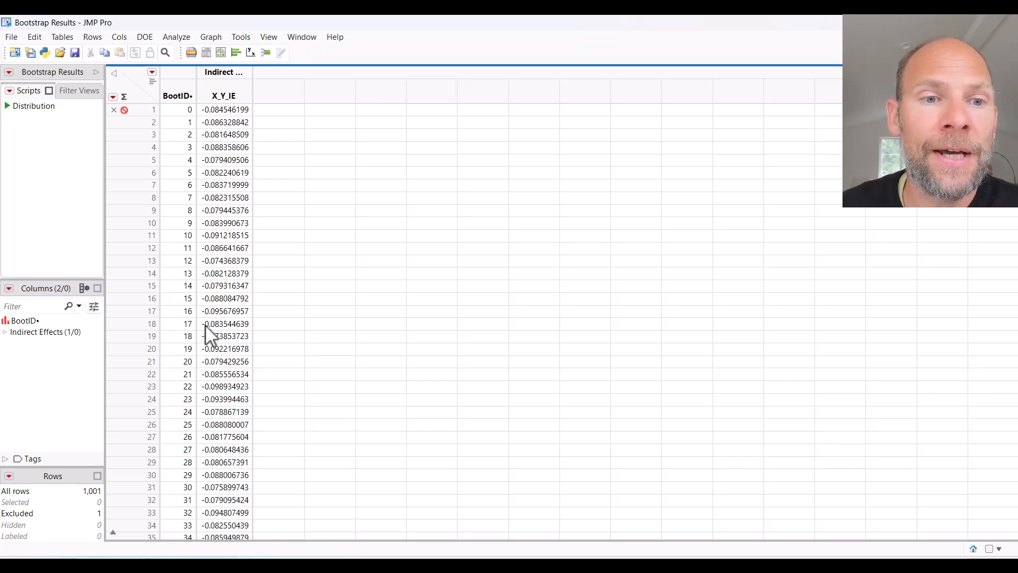
{"action": "scroll", "coordinate": [225, 291], "scroll_direction": "down", "scroll_amount": 10}
{"action": "scroll", "coordinate": [227, 287], "scroll_direction": "down", "scroll_amount": 20}
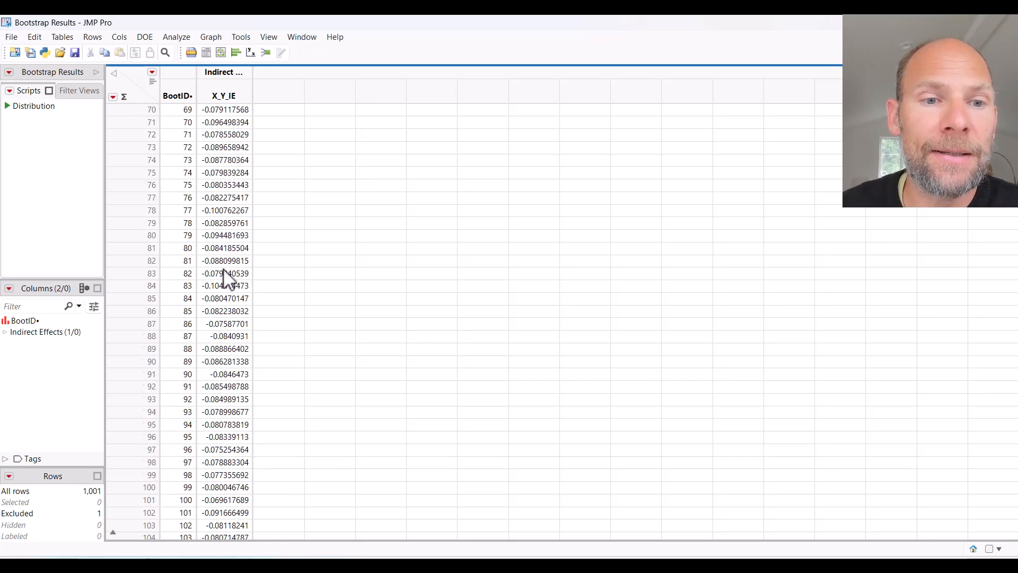
{"action": "scroll", "coordinate": [227, 276], "scroll_direction": "up", "scroll_amount": 20}
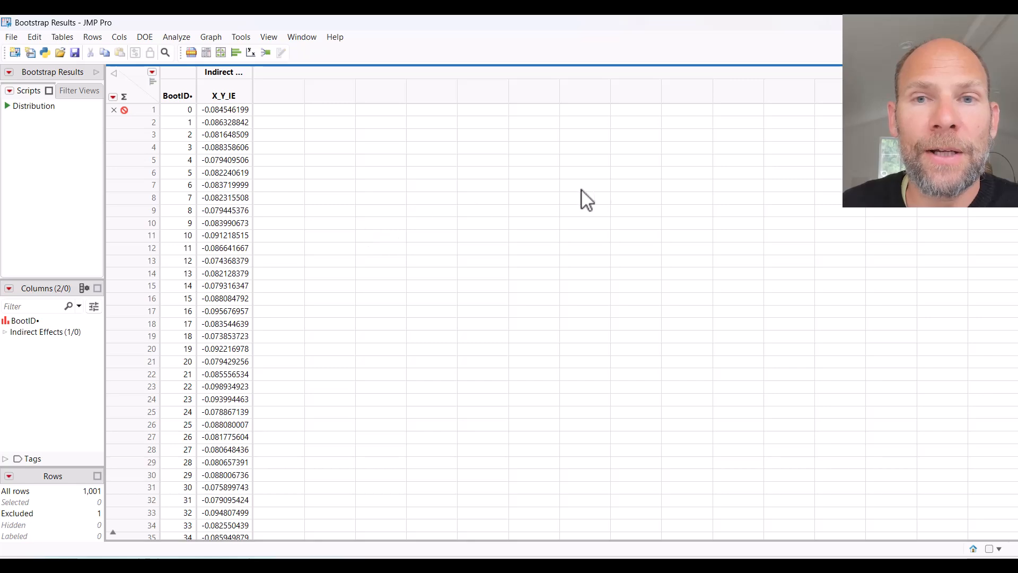
{"action": "left_click", "coordinate": [1003, 22]}
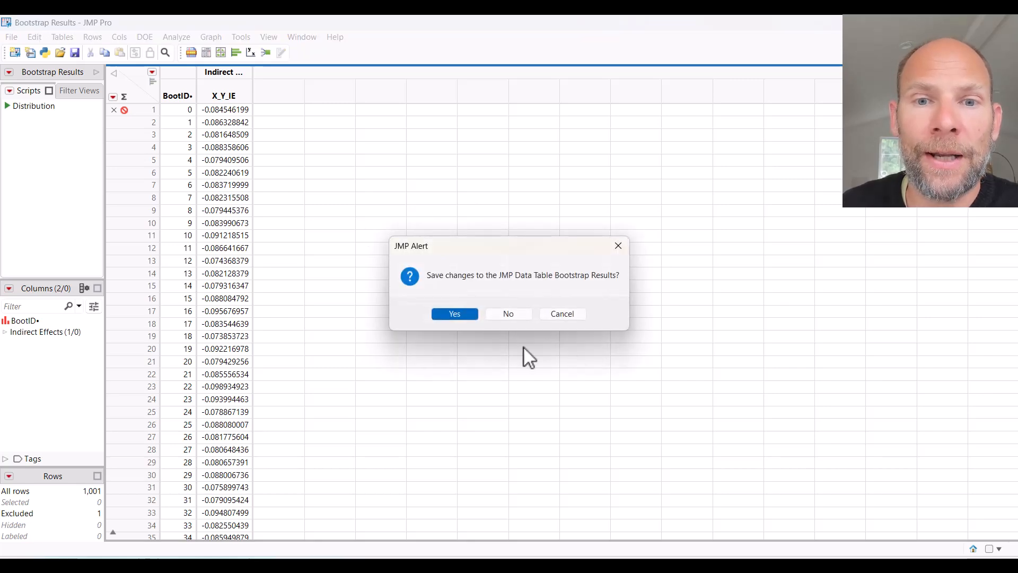
{"action": "left_click", "coordinate": [508, 314]}
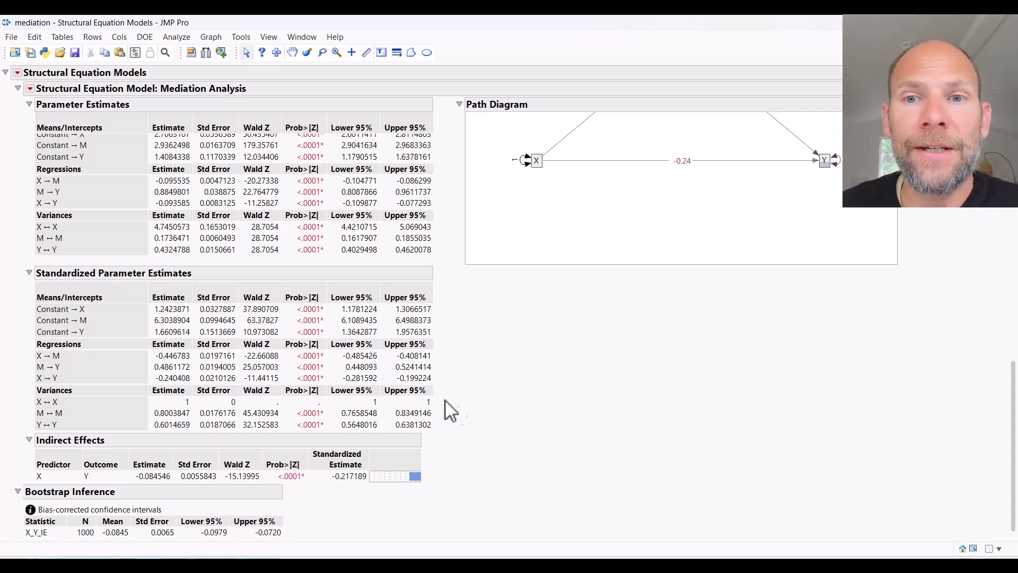
- Open the list of report options for the Mediation Analysis model
{"action": "scroll", "coordinate": [494, 412], "scroll_direction": "up", "scroll_amount": 8}
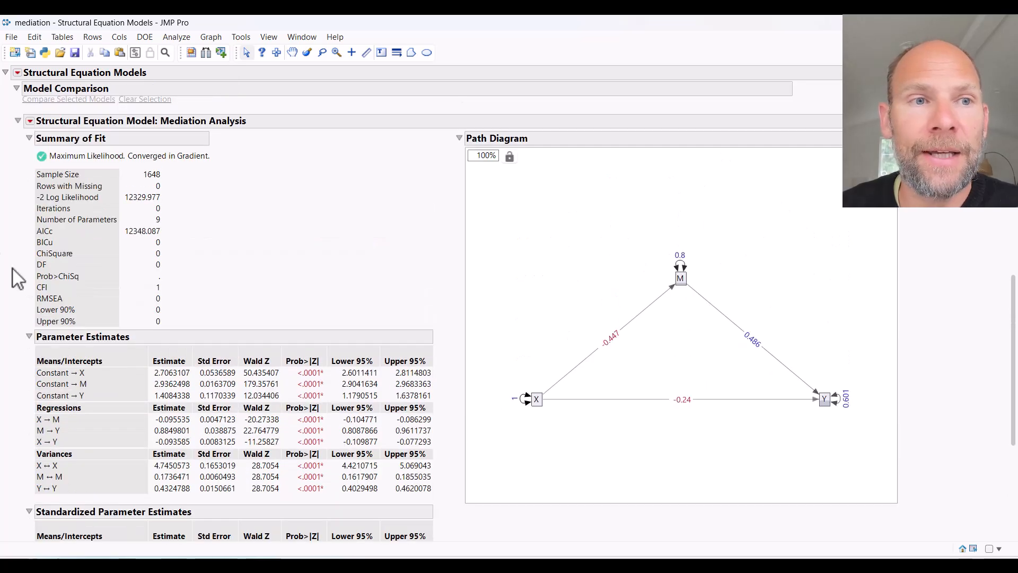
{"action": "left_click", "coordinate": [30, 121]}
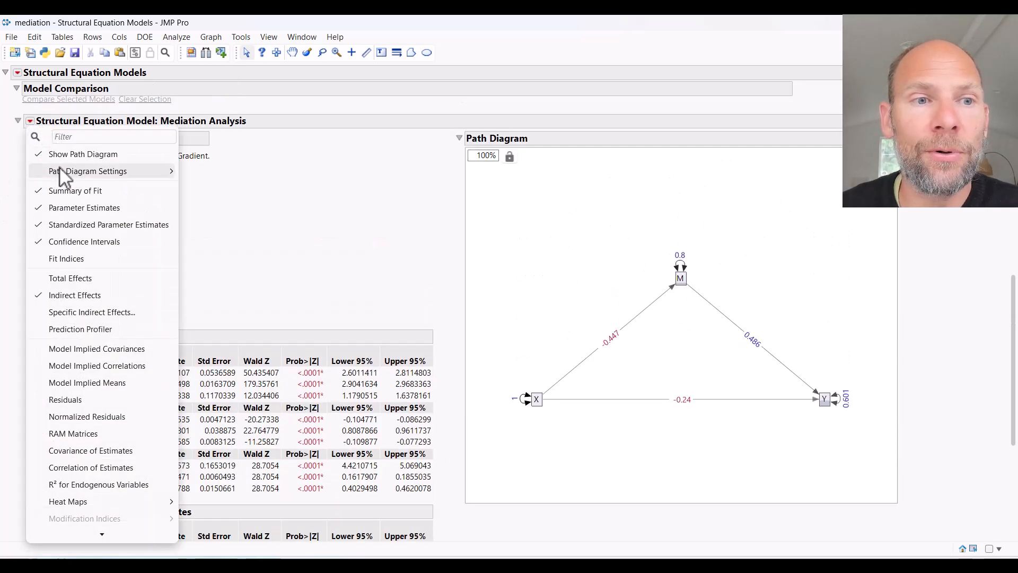